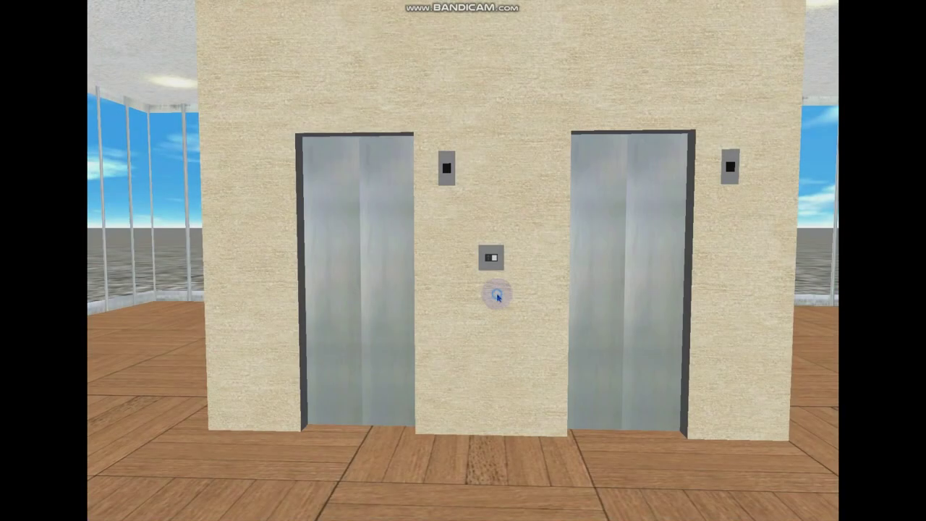
Enter the left elevator, ride it to floor 6, then send it back to floor 1.
key("Left")
key("Up")
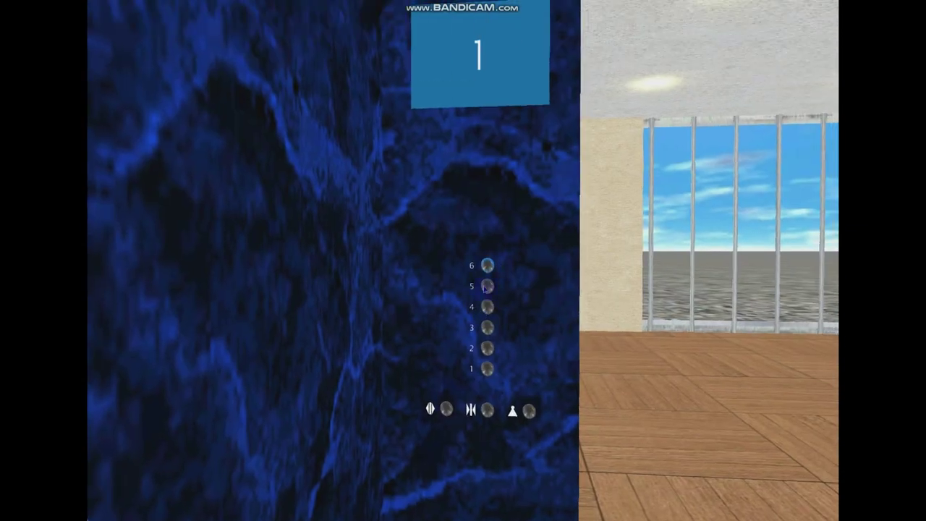
key("Right")
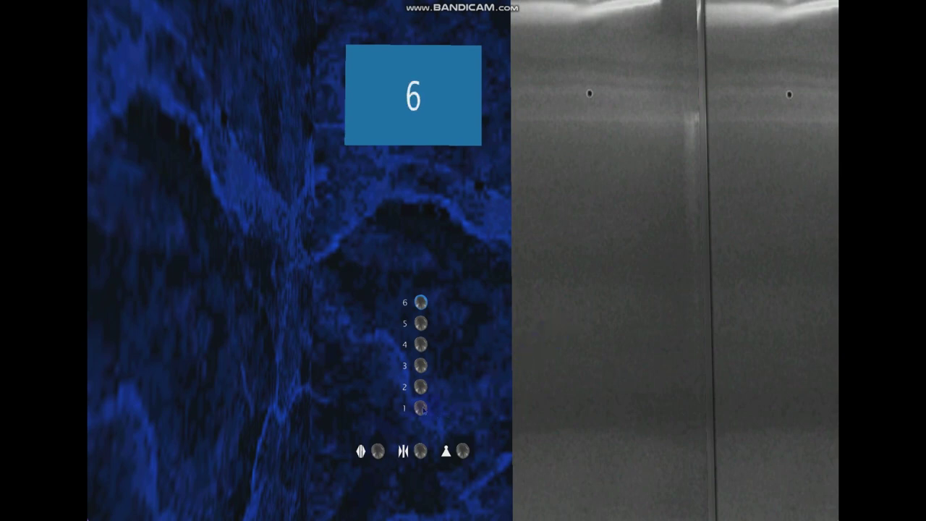
left_click(420, 408)
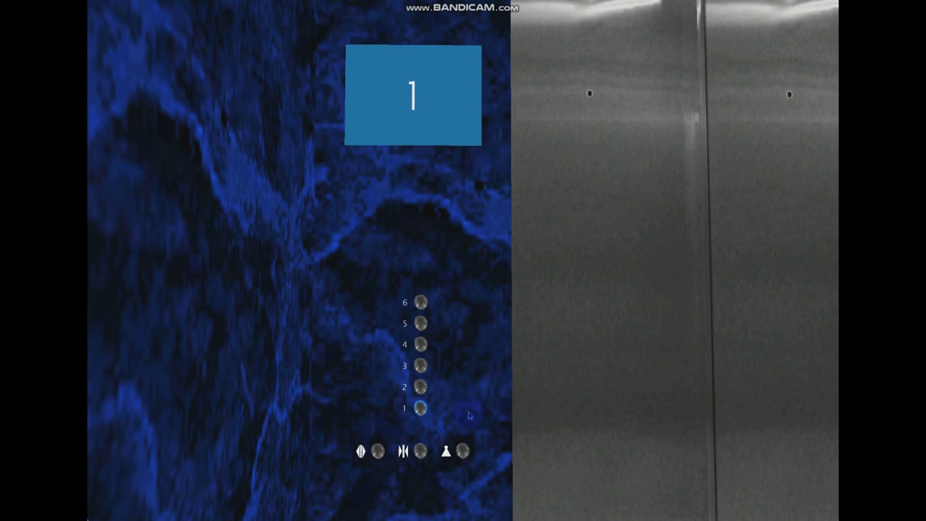
Step out into the floor 1 lobby, back away to view both elevators, and call one up.
key("Right")
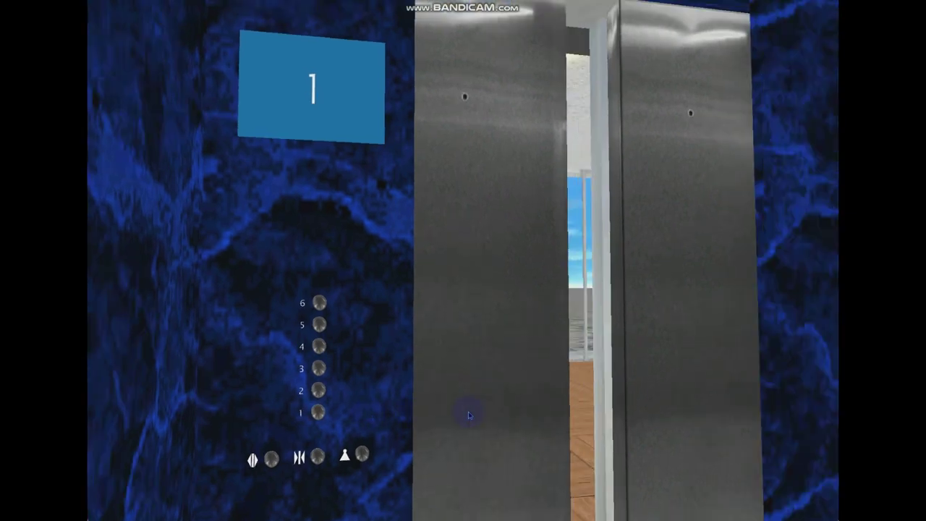
key("Up")
key("Left")
key("Left")
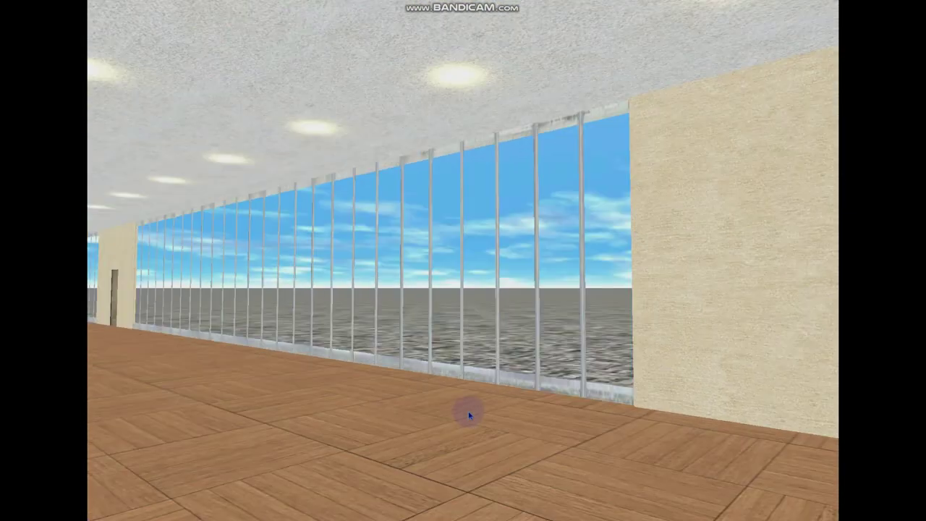
key("Left")
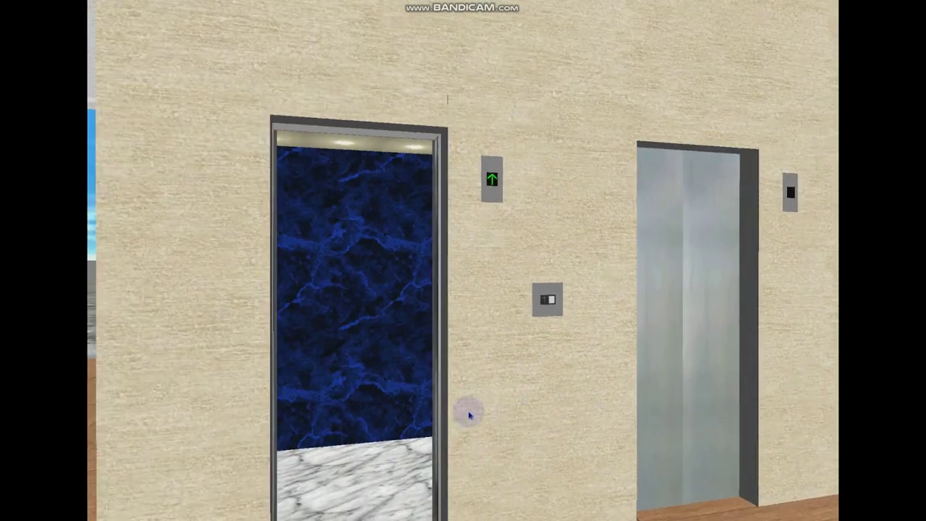
key("Down")
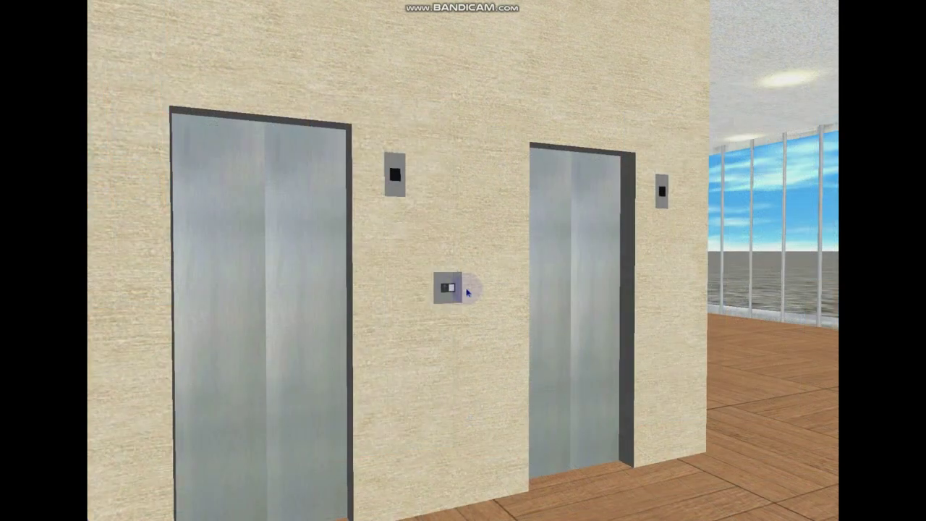
left_click(447, 288)
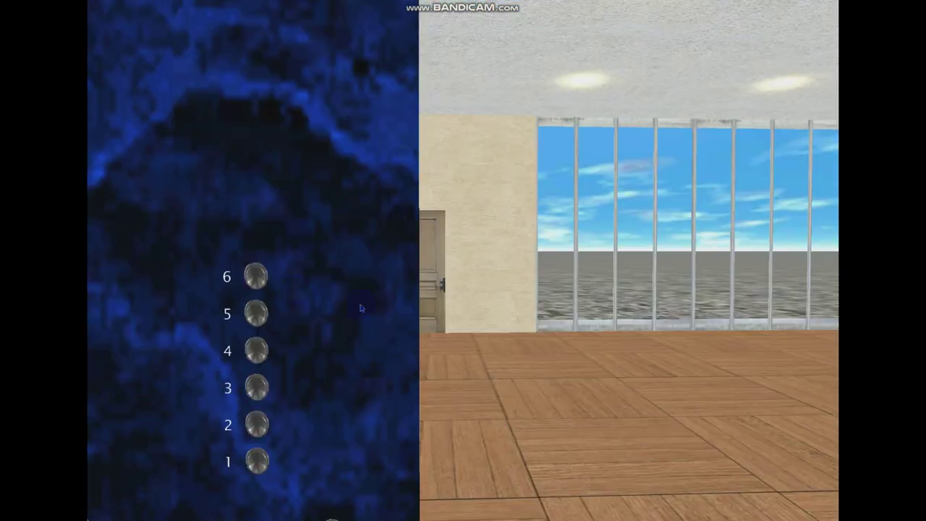
Send the left elevator up to floor 6 and ride it back down to floor 1.
left_click(255, 276)
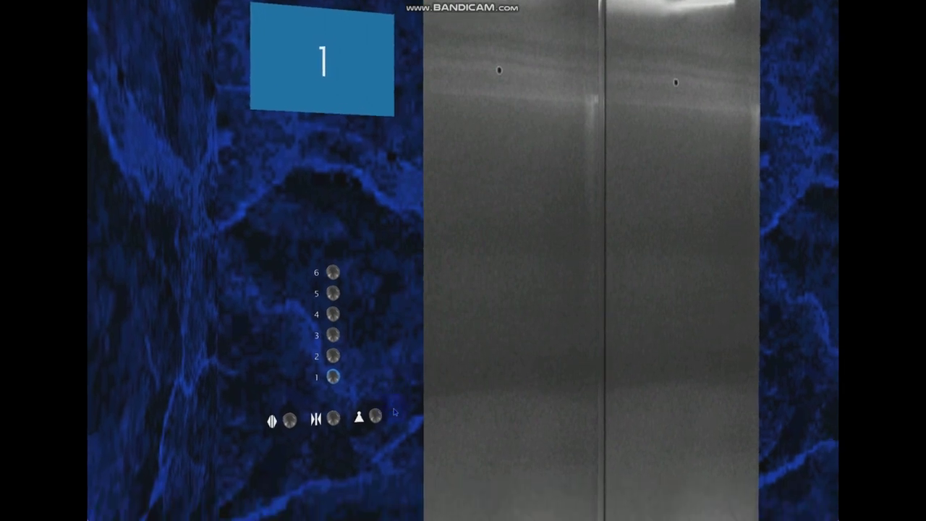
Step out onto floor 1 and turn around until both elevators are visible.
key("Up")
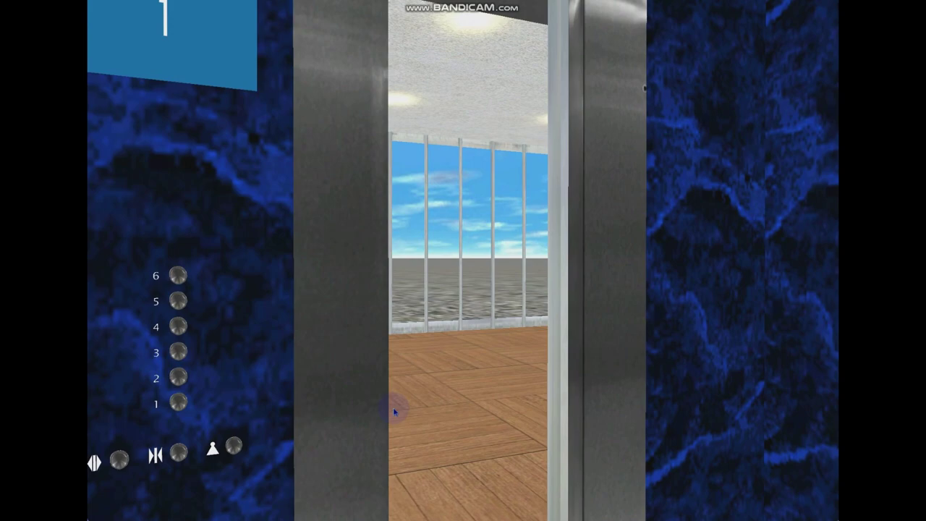
key("Left")
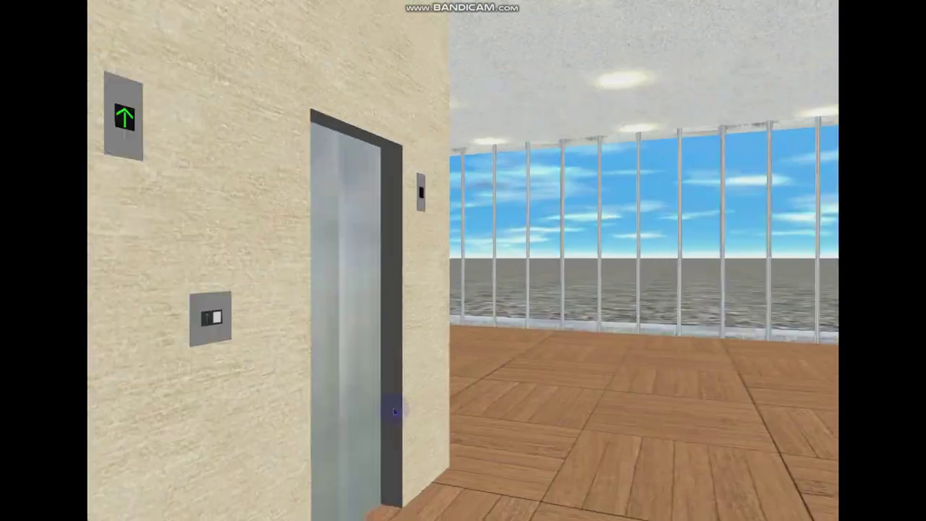
key("Left")
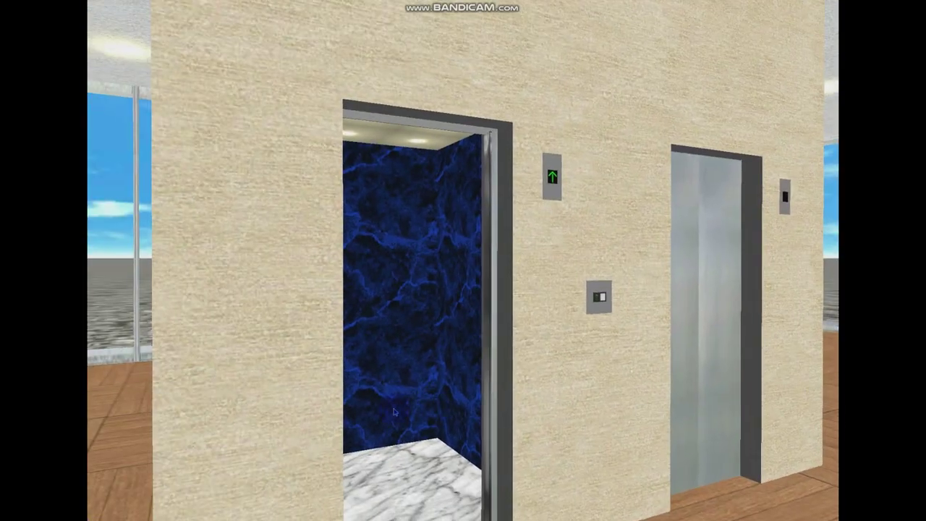